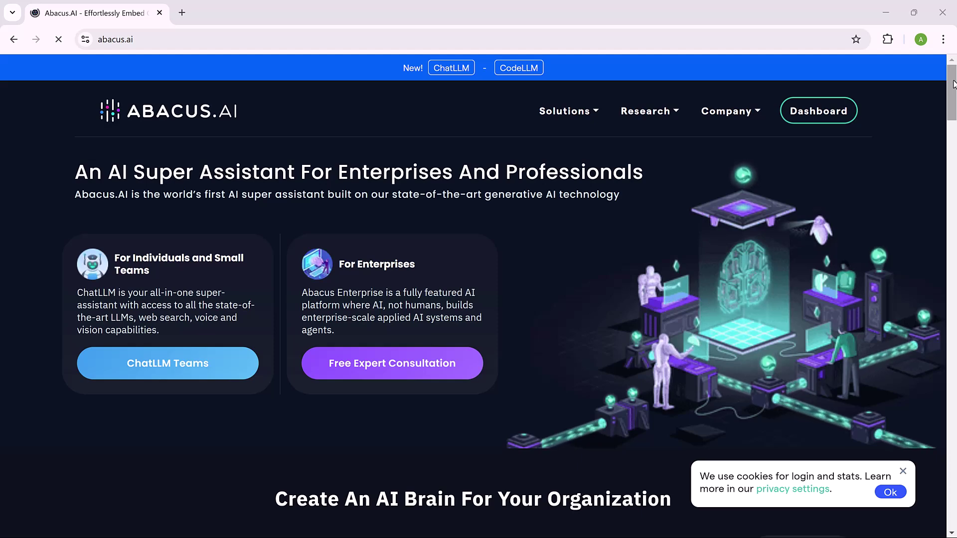
Scroll the abacus.ai homepage past Why Abacus.AI and Platform Capabilities to 'Our AI Engineer Builds Applied AI Systems'.
drag(953, 84, 955, 183)
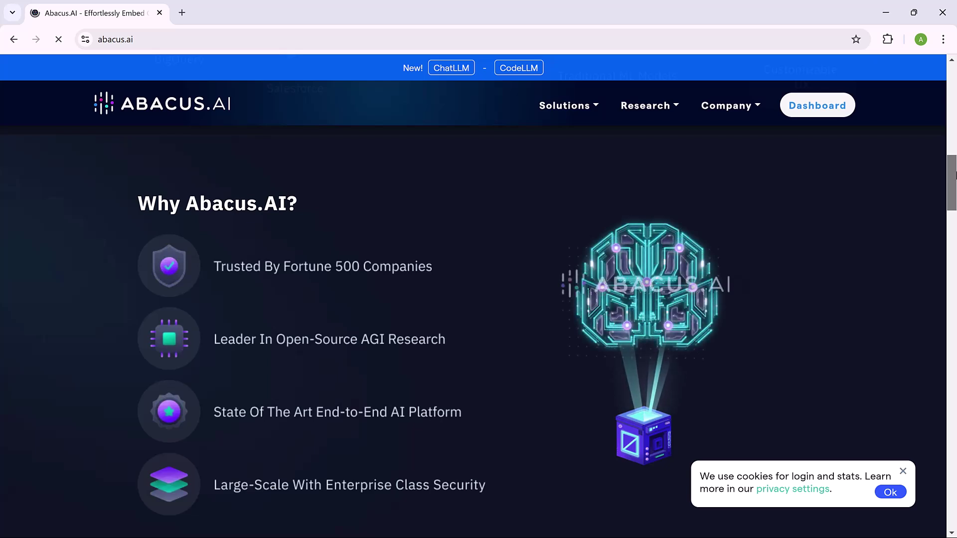
drag(955, 175, 956, 218)
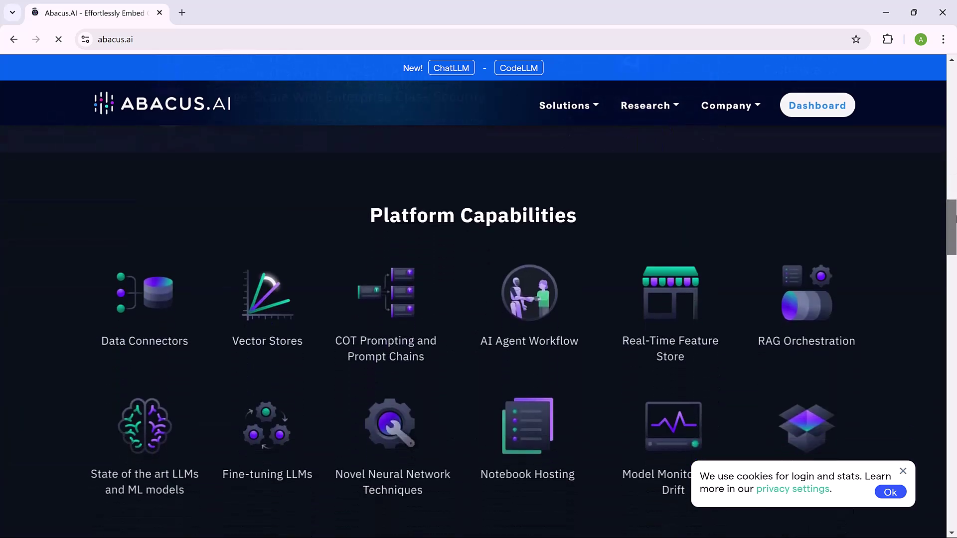
scroll(955, 223, down, 2)
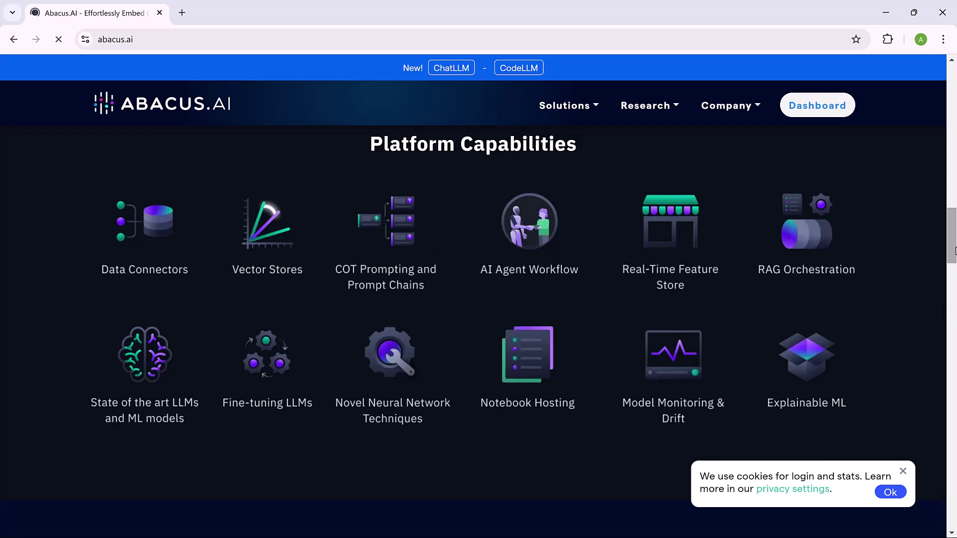
scroll(955, 279, down, 8)
drag(955, 288, 955, 344)
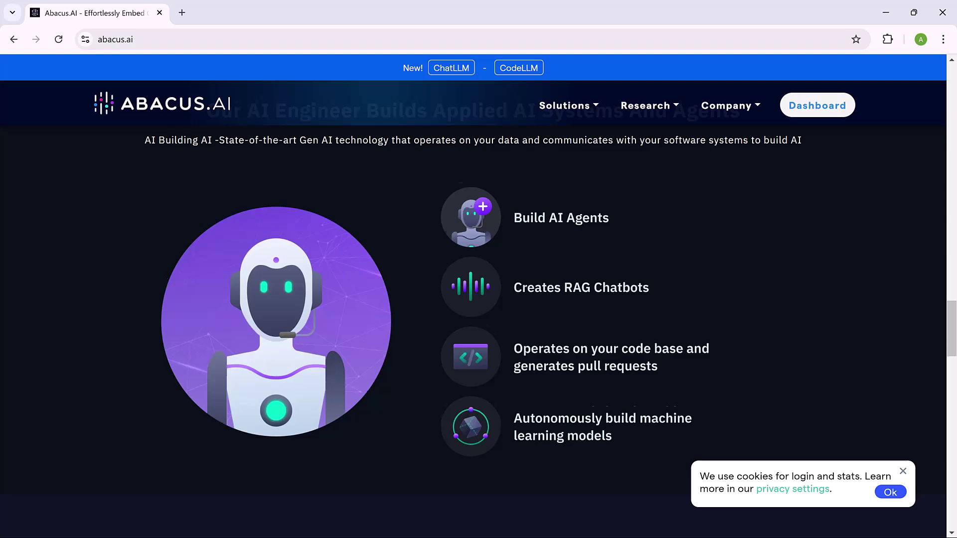
Advance the ChatLLM carousel through Data Science Co-Pilot, Notebook and Feature Group to the pipeline slide.
scroll(955, 344, down, 9)
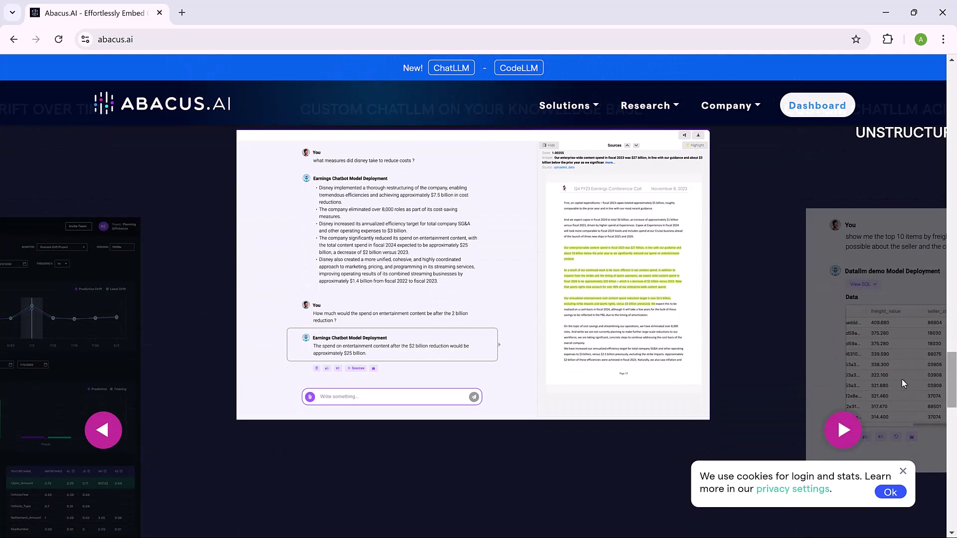
click(845, 431)
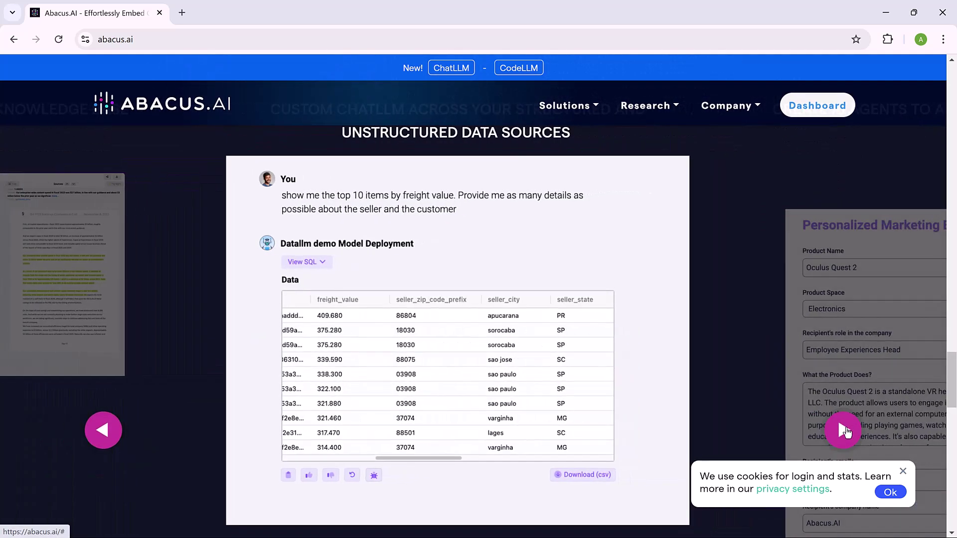
click(845, 431)
click(845, 431)
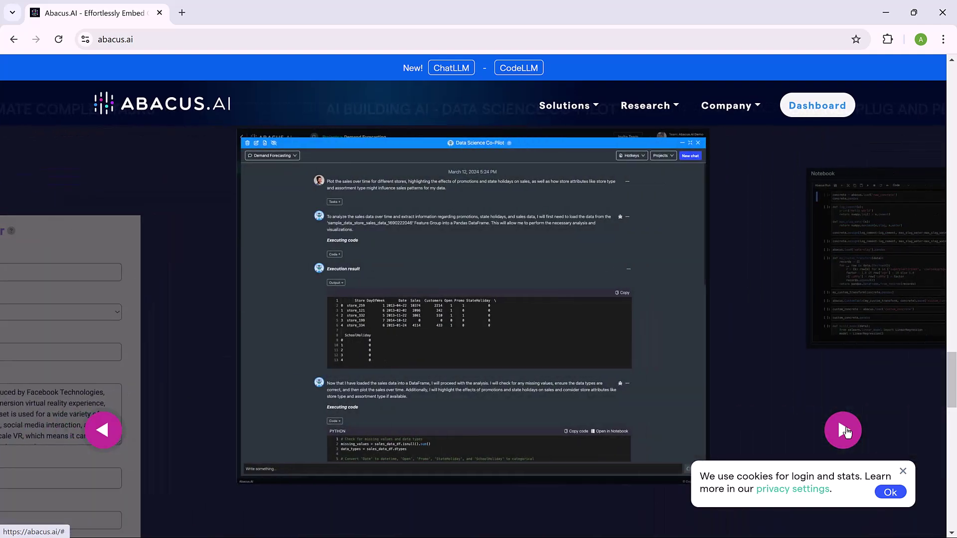
click(845, 431)
click(845, 431)
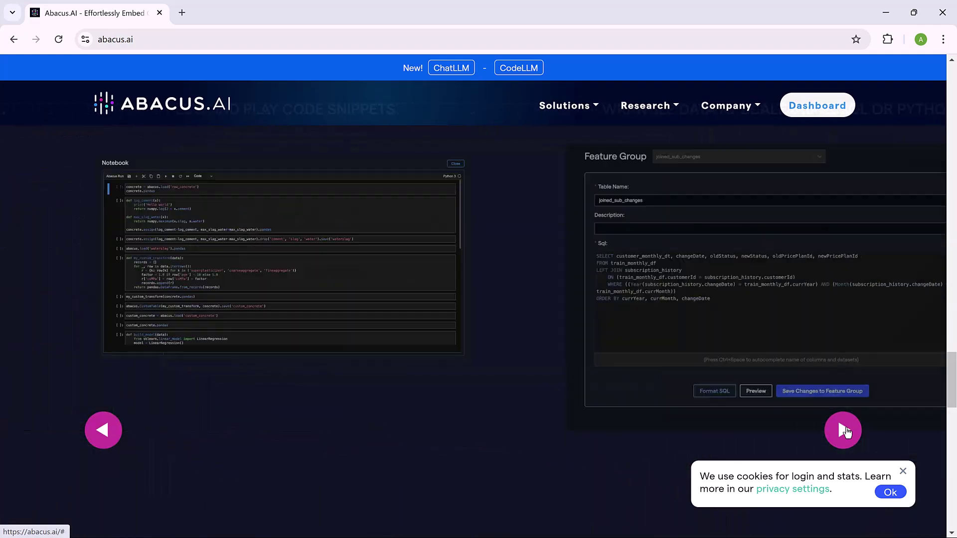
click(845, 431)
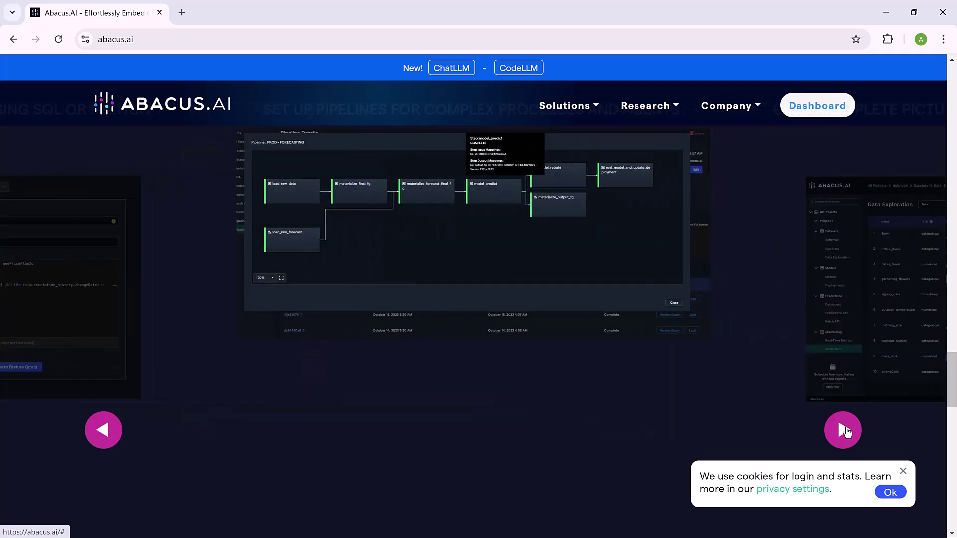
scroll(953, 404, down, 5)
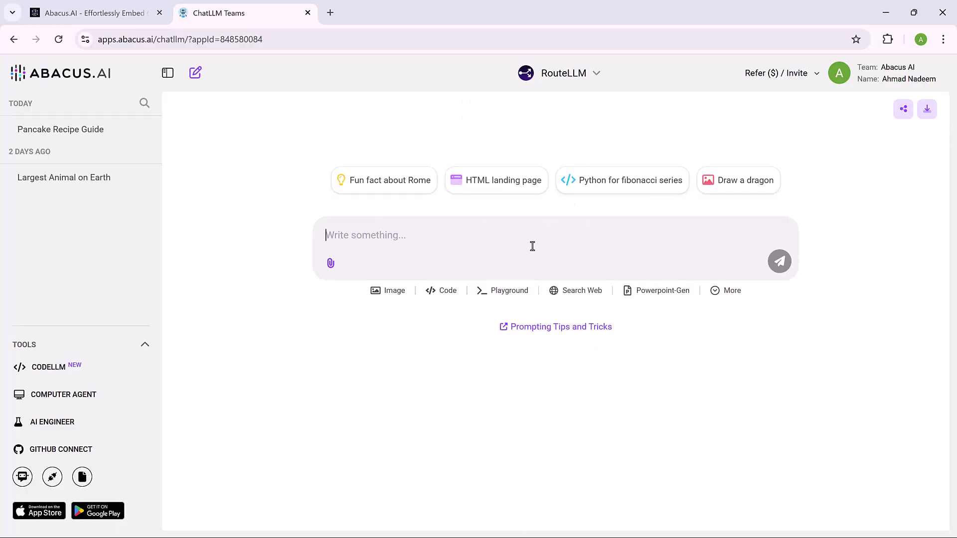
Ask RouteLLM 'How to make Pan Cake' and scroll through its recipe answer.
text(How to make Pan Cake)
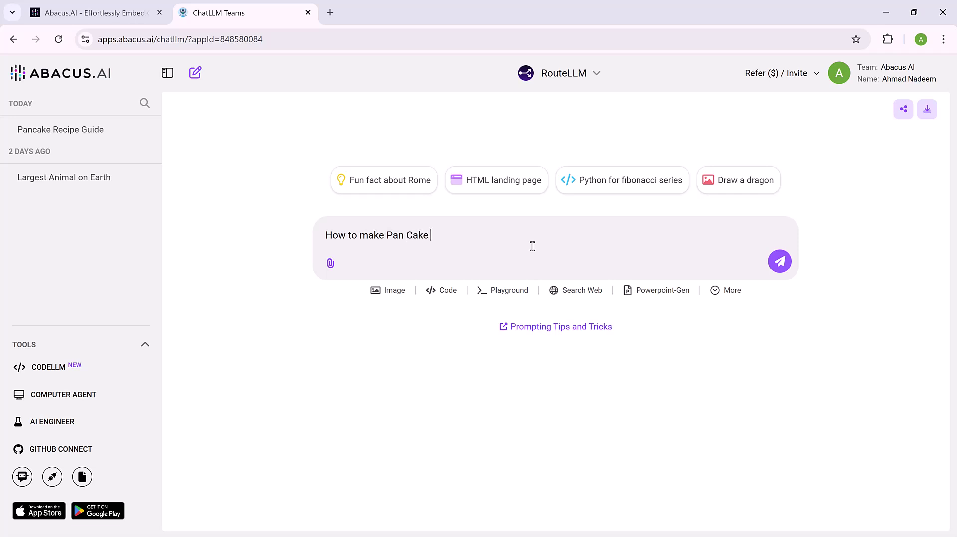
key(Return)
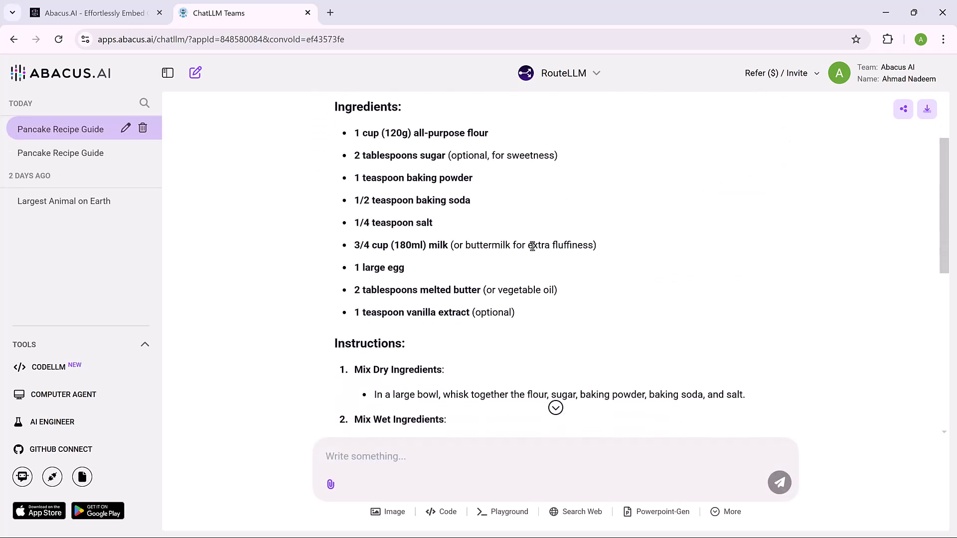
scroll(533, 246, down, 6)
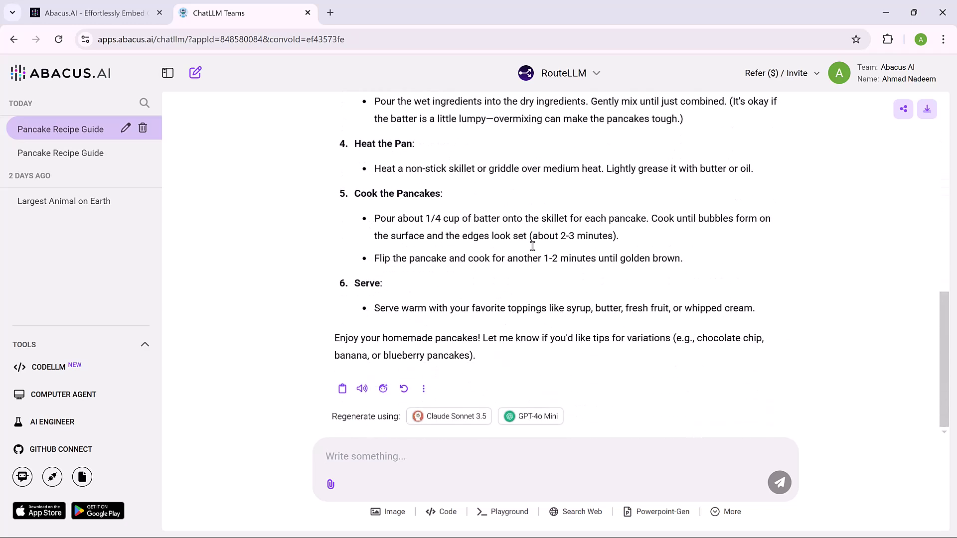
scroll(532, 246, up, 4)
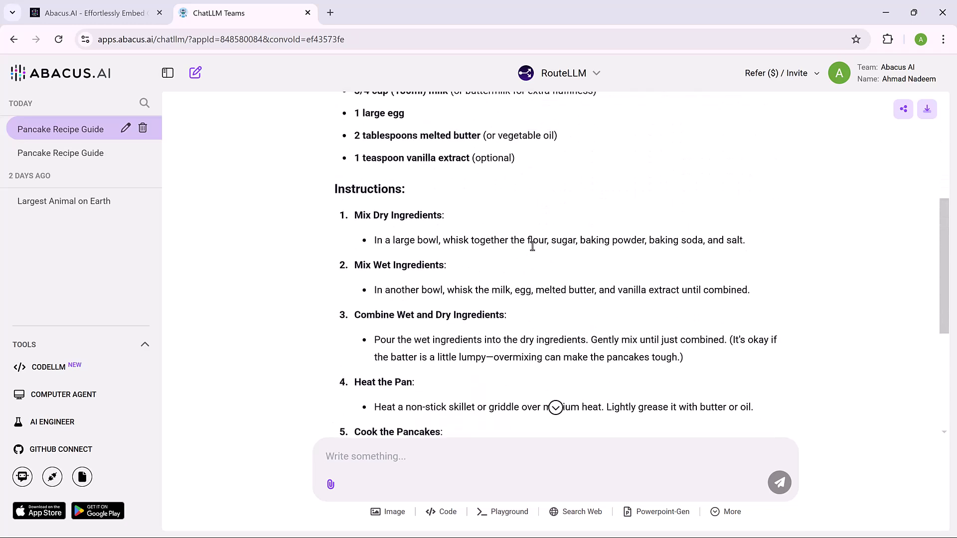
Switch the chat model to GPT-4o and send 'How to make Pan Cake' again.
click(572, 73)
click(513, 212)
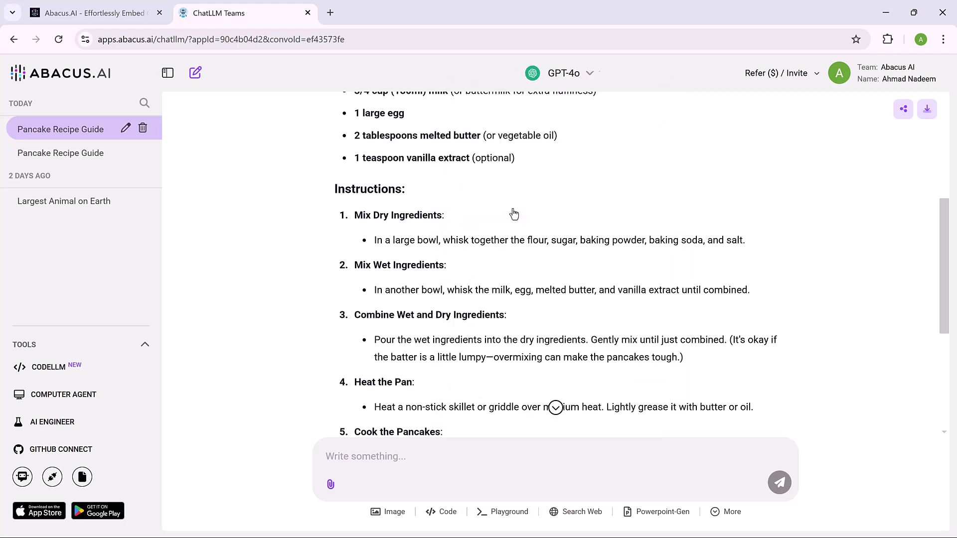
click(545, 457)
text(How to make Pan Cake)
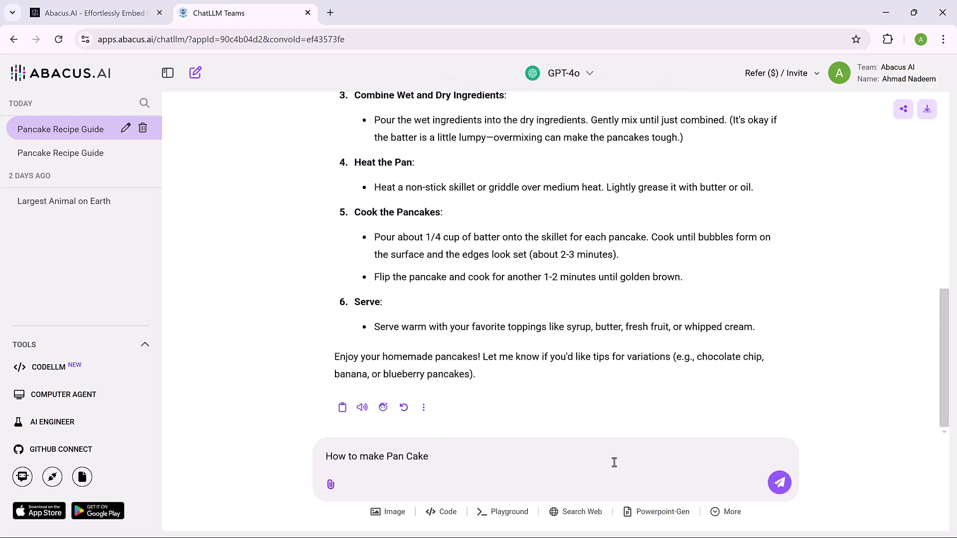
click(780, 482)
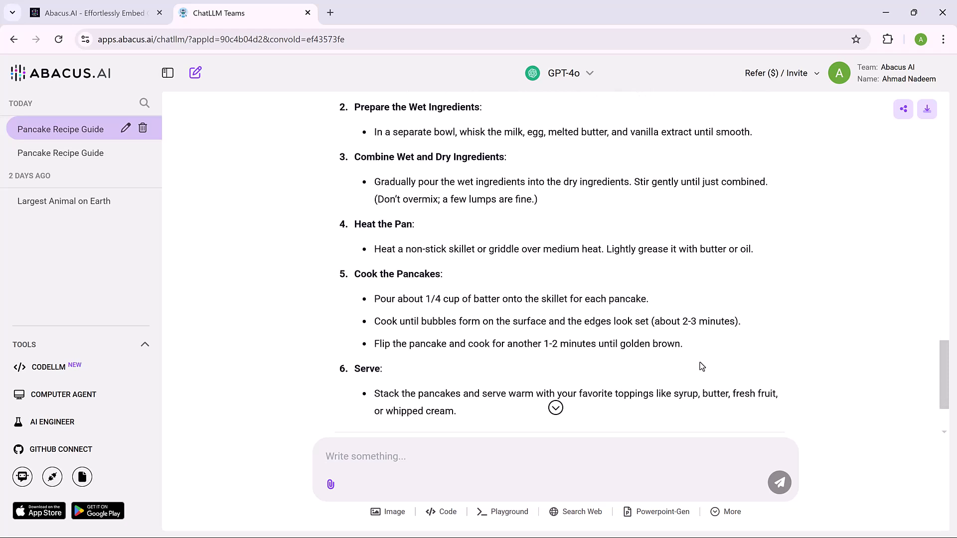
Switch to Llama-3.3 70B, send 'How to make Pan Cake', and review its nine-step recipe with tips.
click(563, 73)
scroll(508, 311, down, 6)
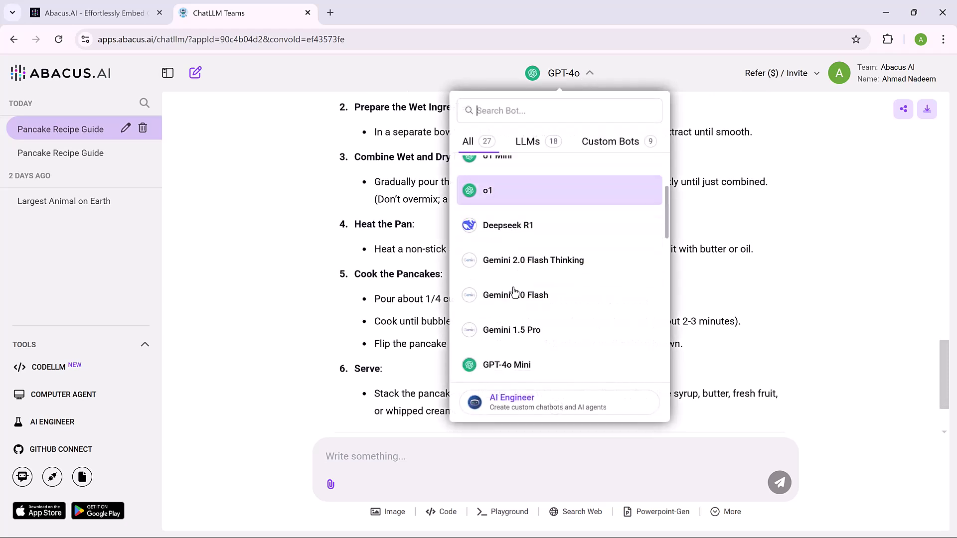
click(508, 311)
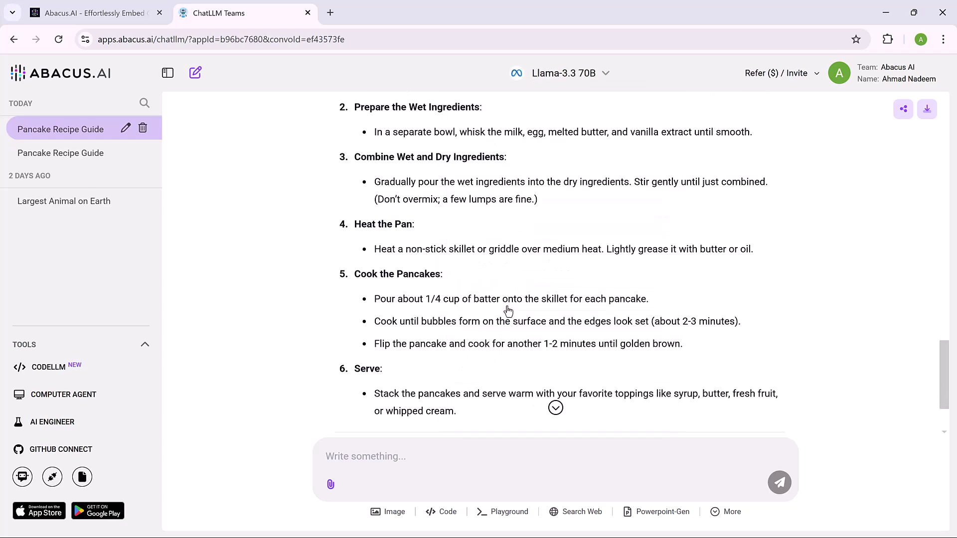
text(How to make Pan Cake)
click(792, 483)
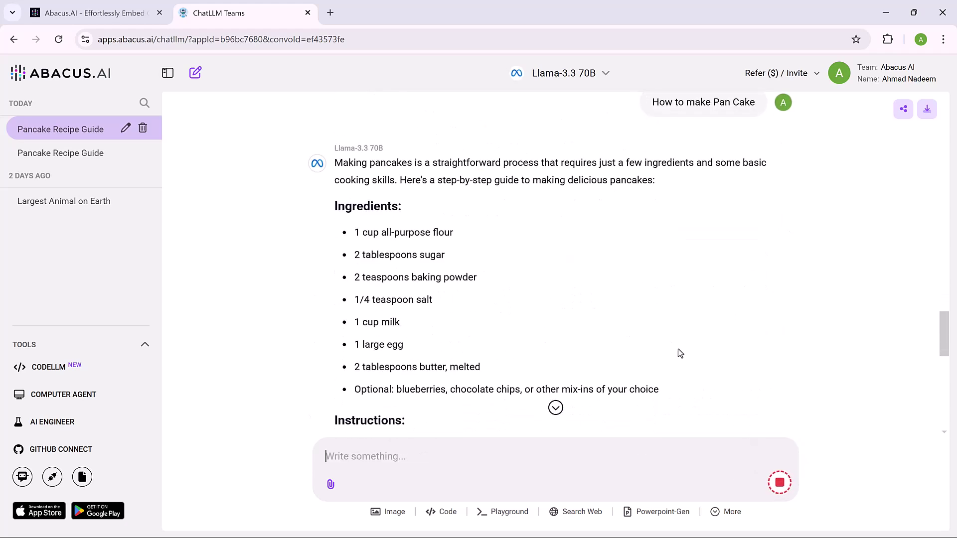
scroll(678, 349, down, 6)
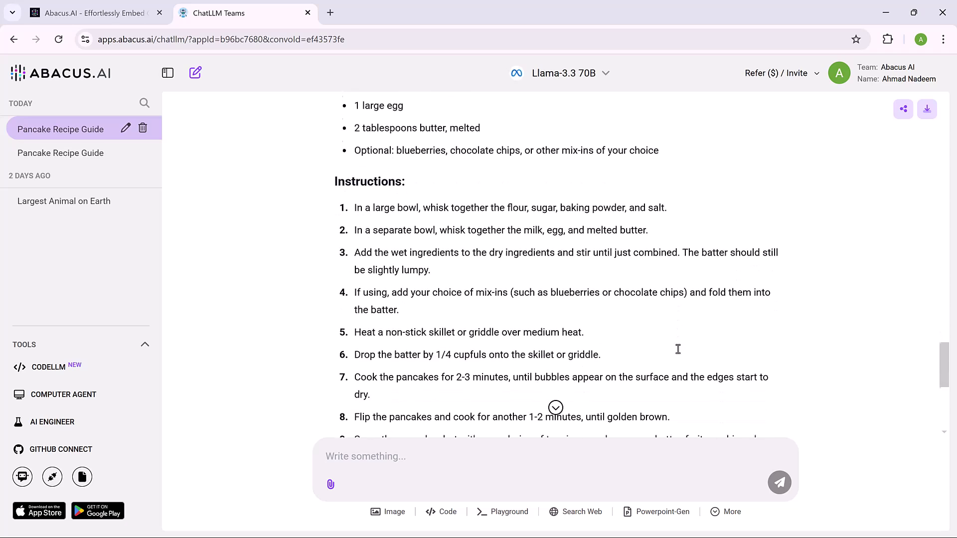
scroll(678, 351, down, 5)
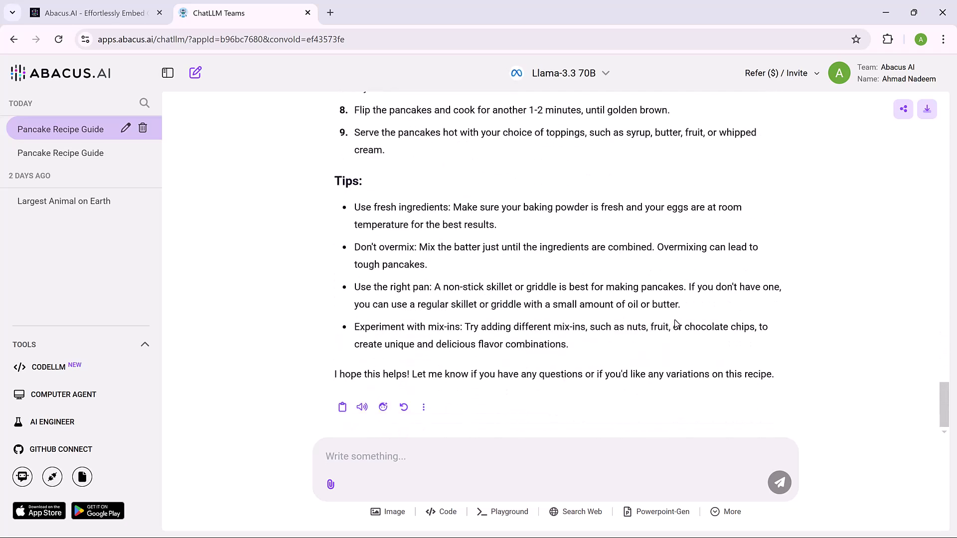
scroll(555, 379, up, 3)
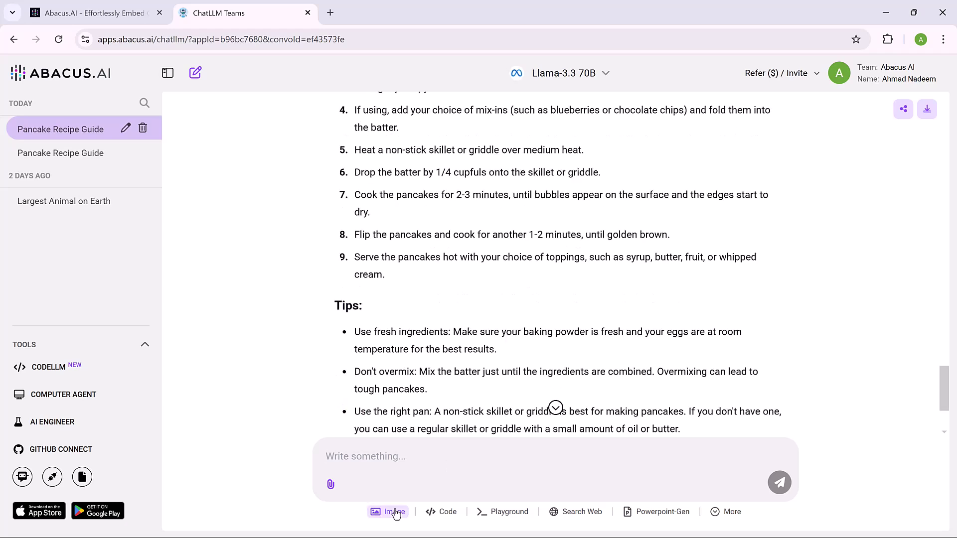
Generate a 16:9 FLUX 1.1 [pro] Ultra image from the pasted proposal scene prompt.
click(394, 512)
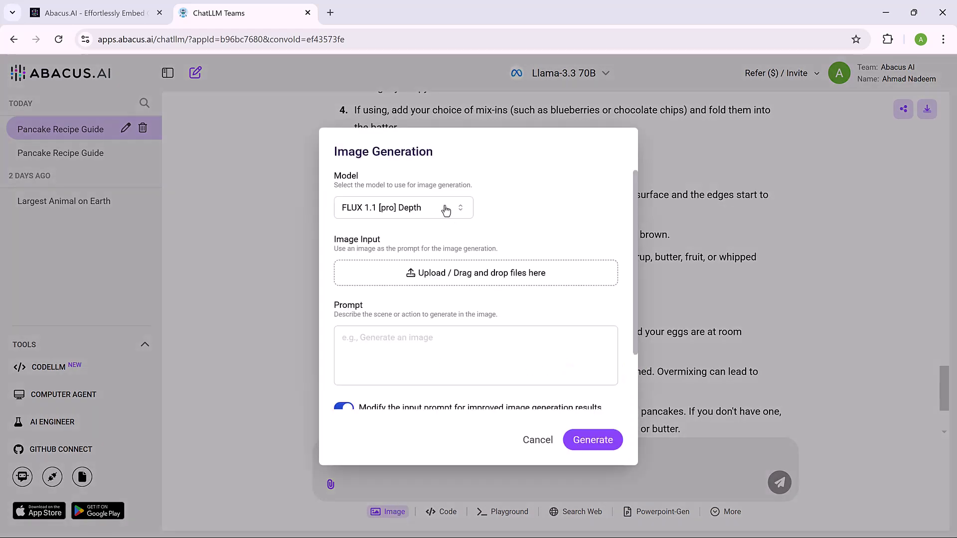
click(445, 210)
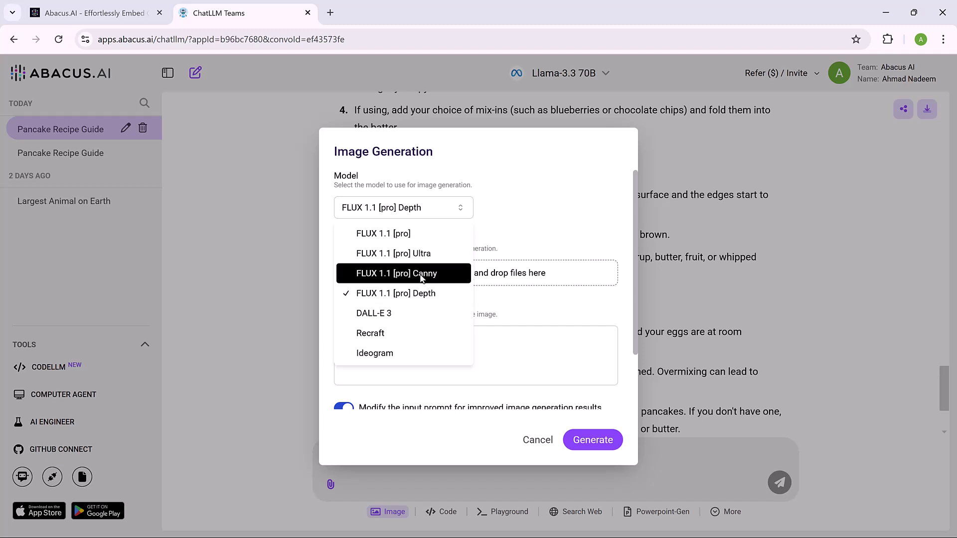
click(424, 256)
text(A man in a sleek black suit kneels down with a ring in hand, his eyes filled with love and hope. He proposes to his girlfriend, who looks surprised and emotional. The moment is romantic and heartfelt, marking the beginning of a new chapter in their lives together.)
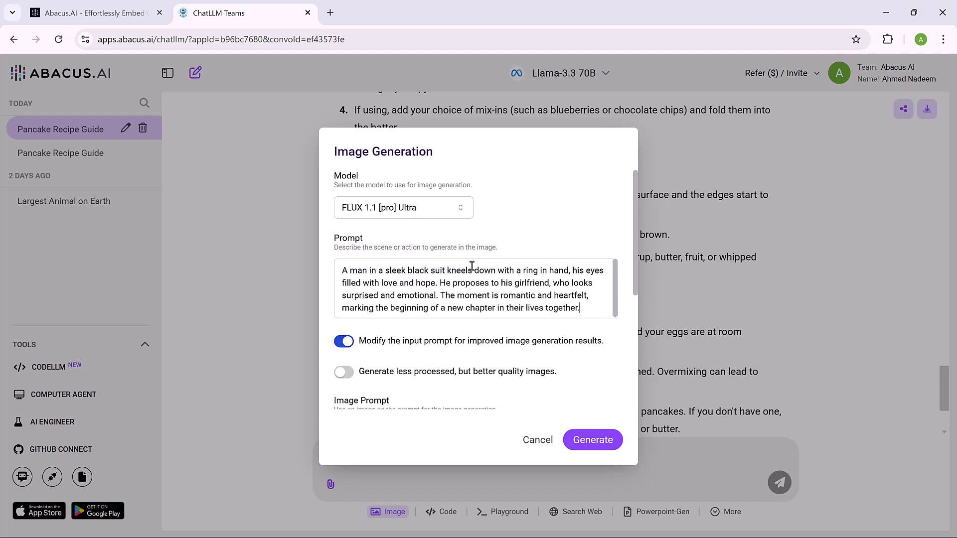
scroll(459, 284, down, 4)
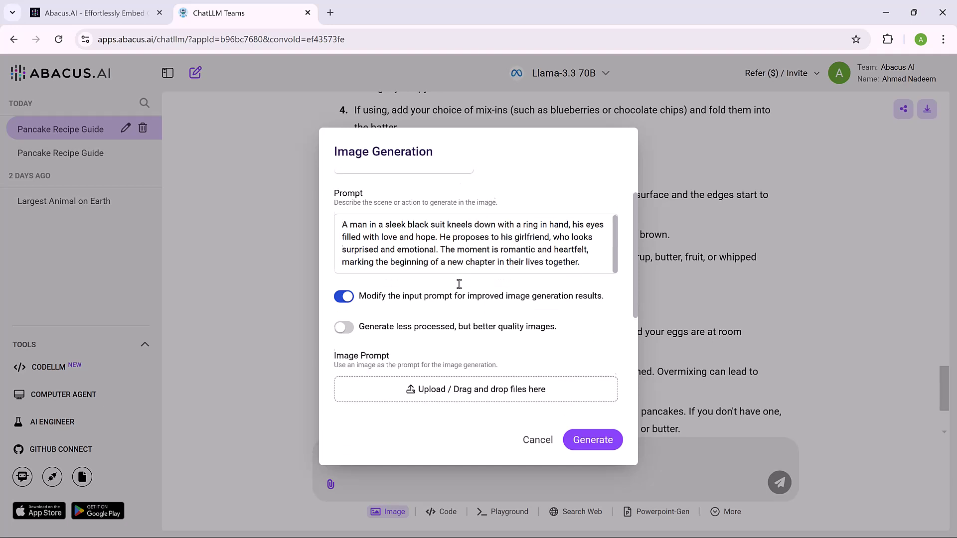
scroll(459, 284, down, 1)
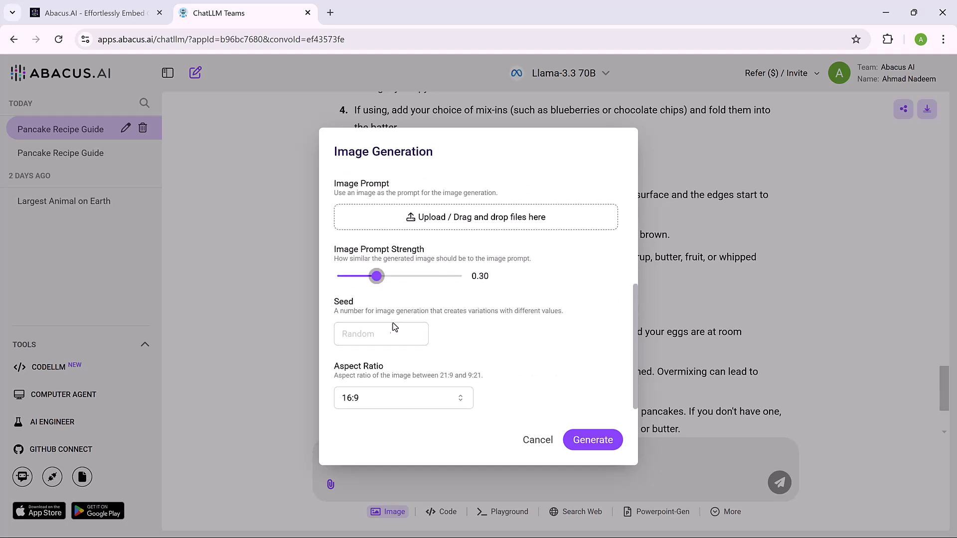
click(397, 395)
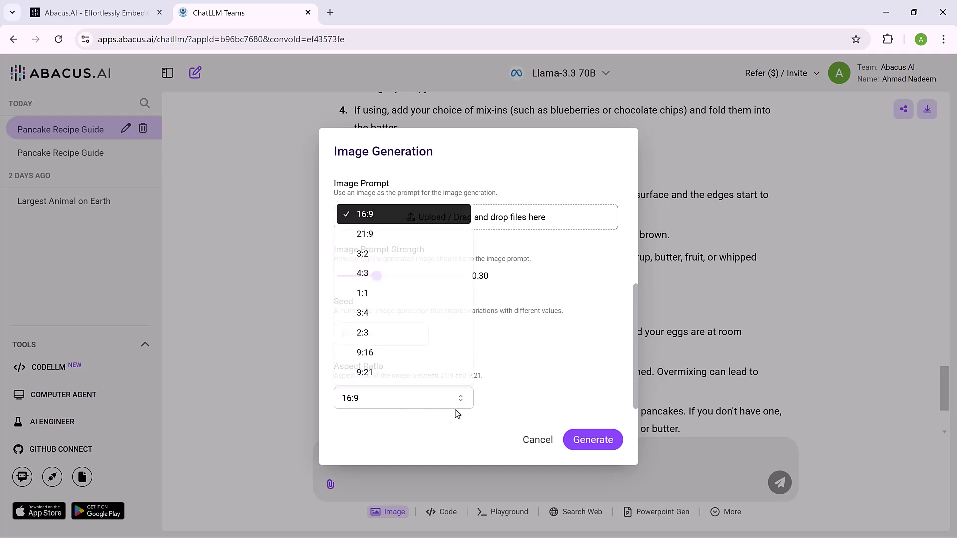
click(598, 440)
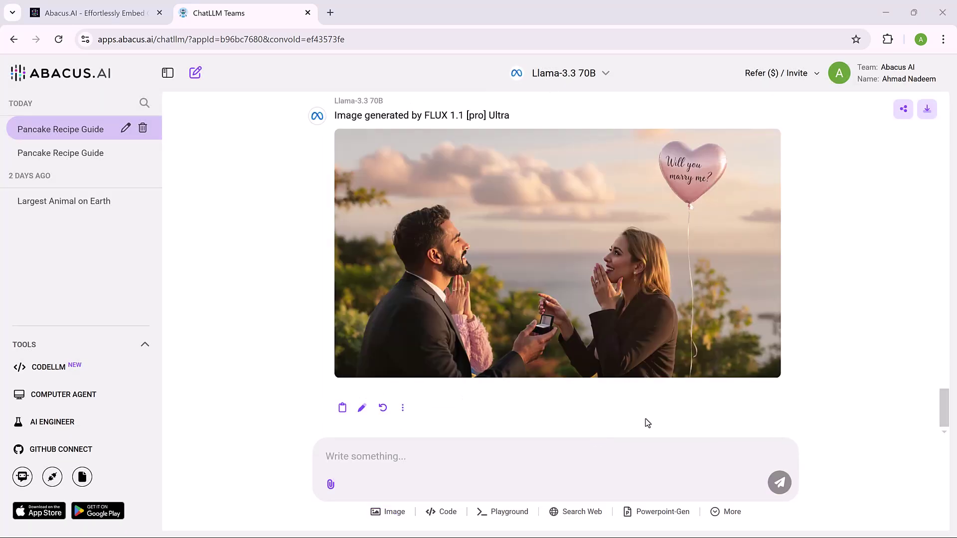
Switch to Claude Sonnet 3.5 and generate a chandelier-lit ballroom proposal image from the pasted prompt.
click(568, 73)
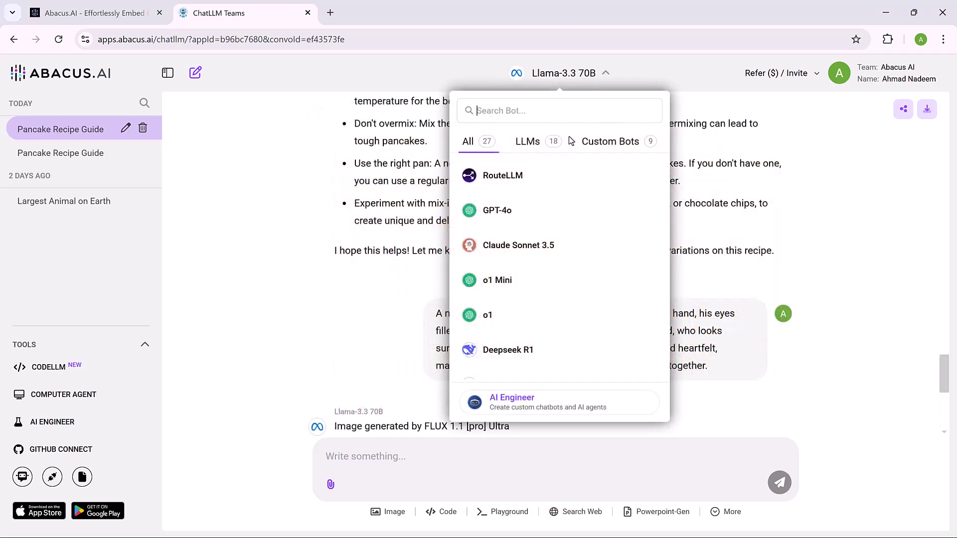
click(543, 259)
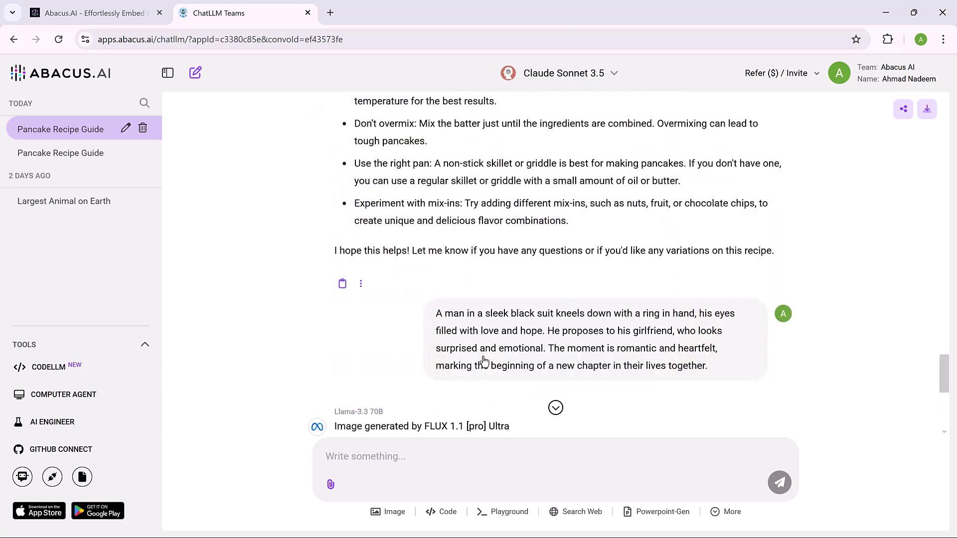
click(392, 511)
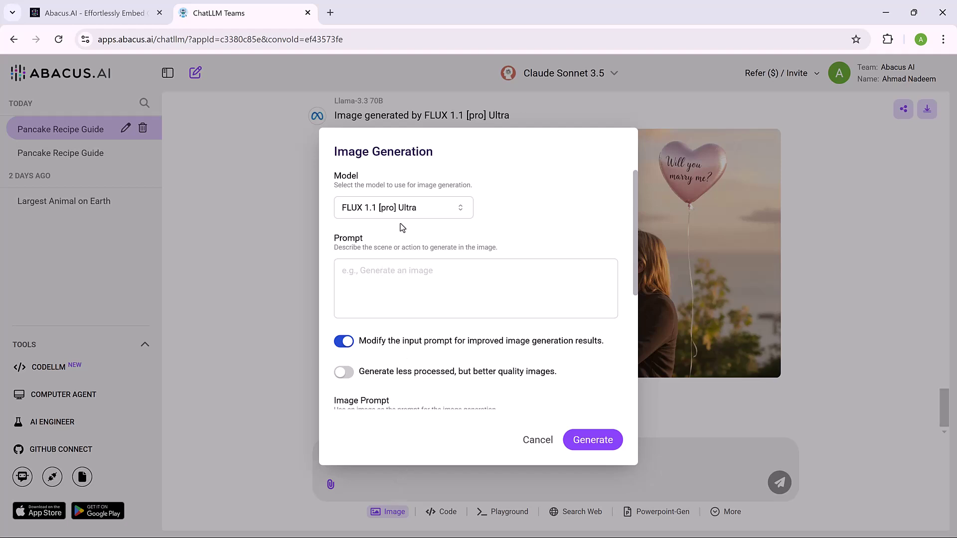
click(421, 286)
text(A man in a sleek black suit kneels down with a ring in hand, his eyes filled with love and hope. He proposes to his girlfriend, who looks surprised and emotional. The moment is romantic and heartfelt, marking the beginning of a new chapter in their lives together.)
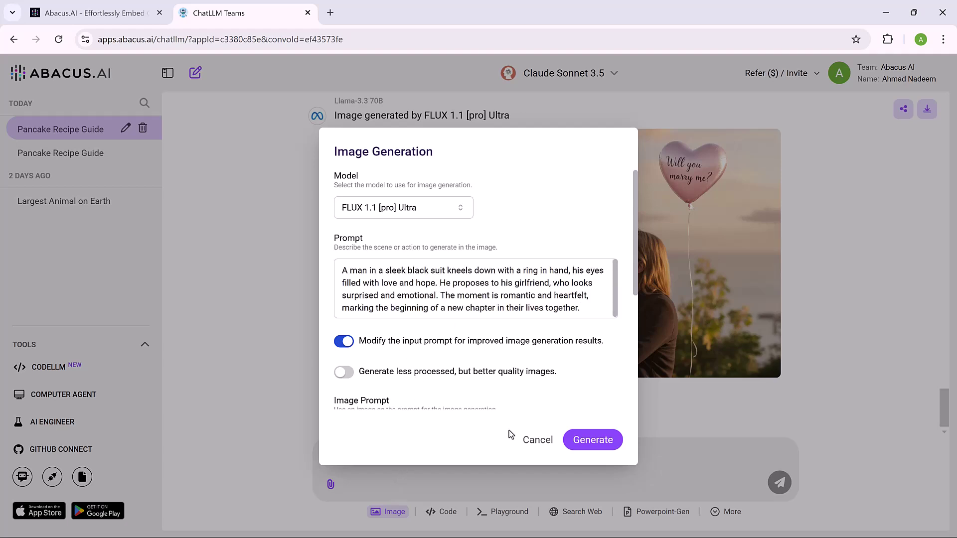
click(603, 439)
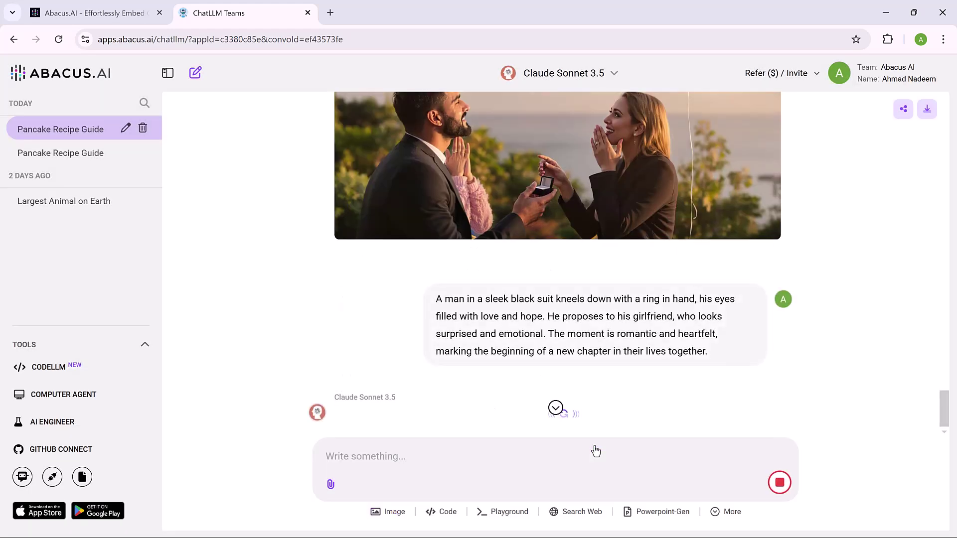
scroll(578, 379, down, 1)
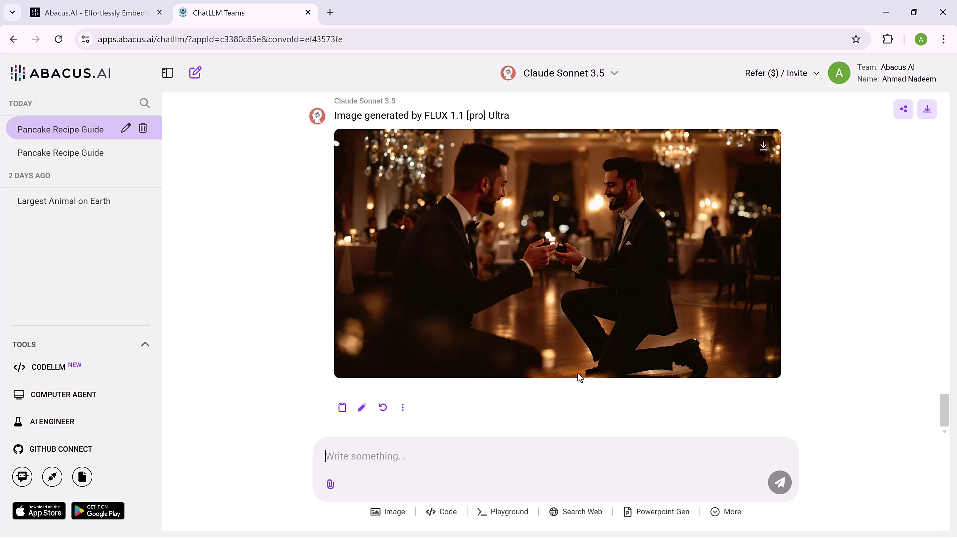
Create a Video-Gen request with Hailuo AI using the pasted proposal description as prompt.
click(730, 512)
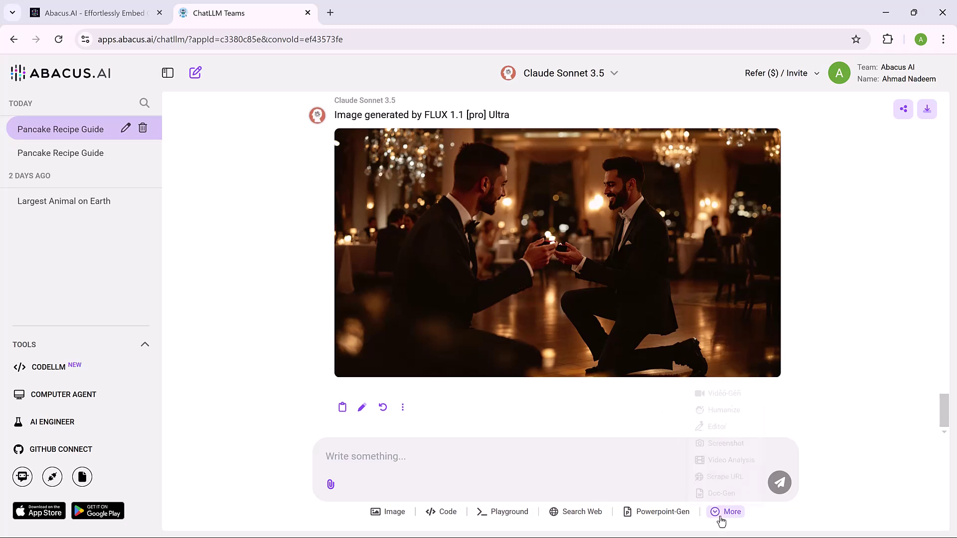
click(721, 393)
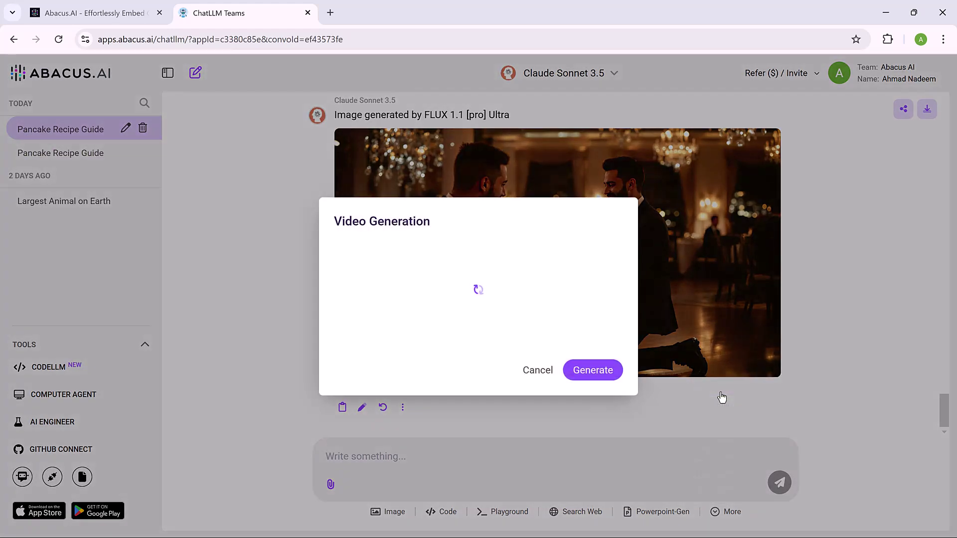
click(432, 223)
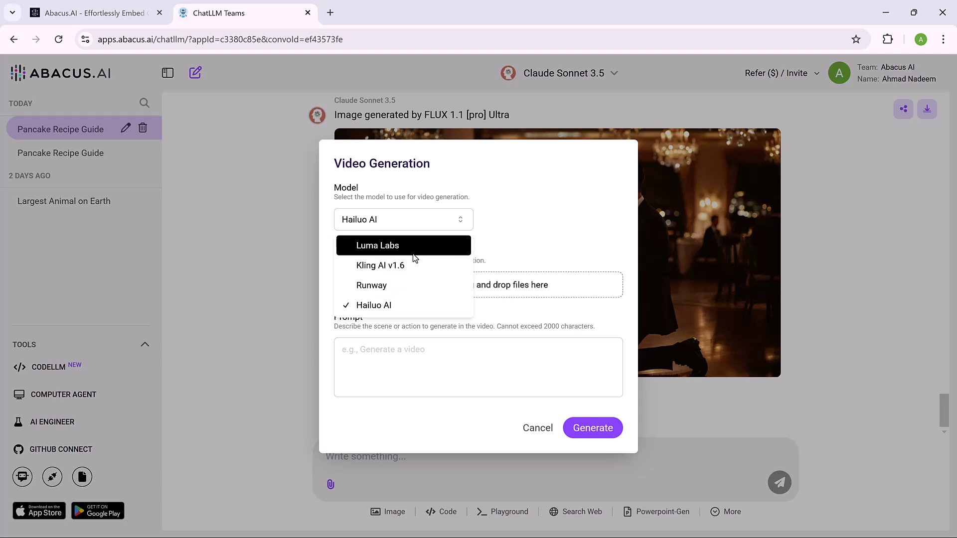
click(585, 223)
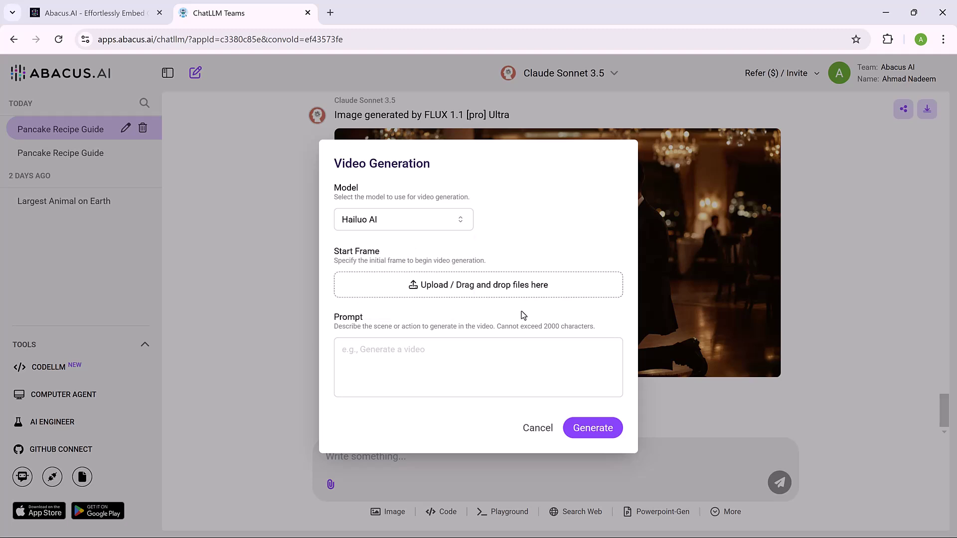
click(420, 372)
text(A man in a sleek black suit kneels down with a ring in hand, his eyes filled with love and hope. He proposes to his girlfriend, who looks surprised and emotional. The moment is romantic and heartfelt, marking the beginning of a new chapter in their lives together.)
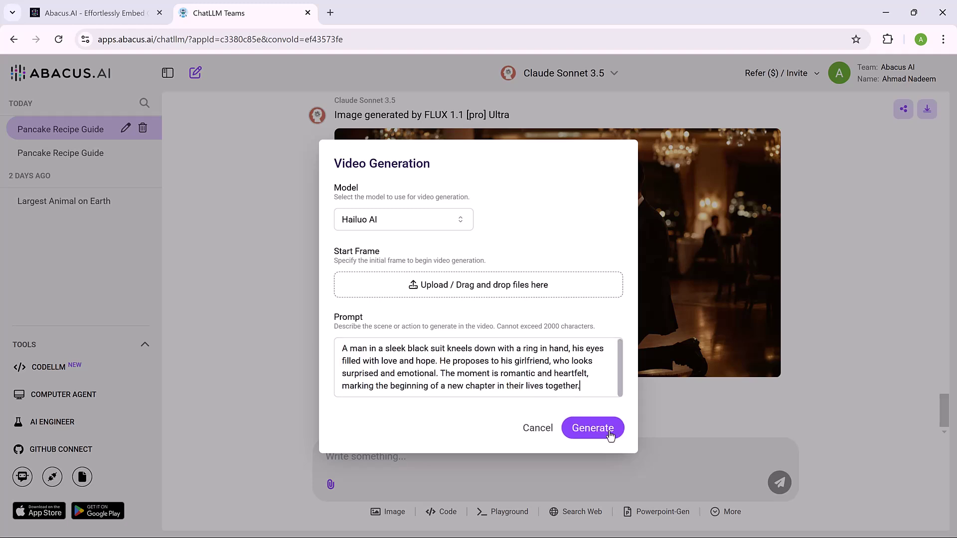
click(593, 435)
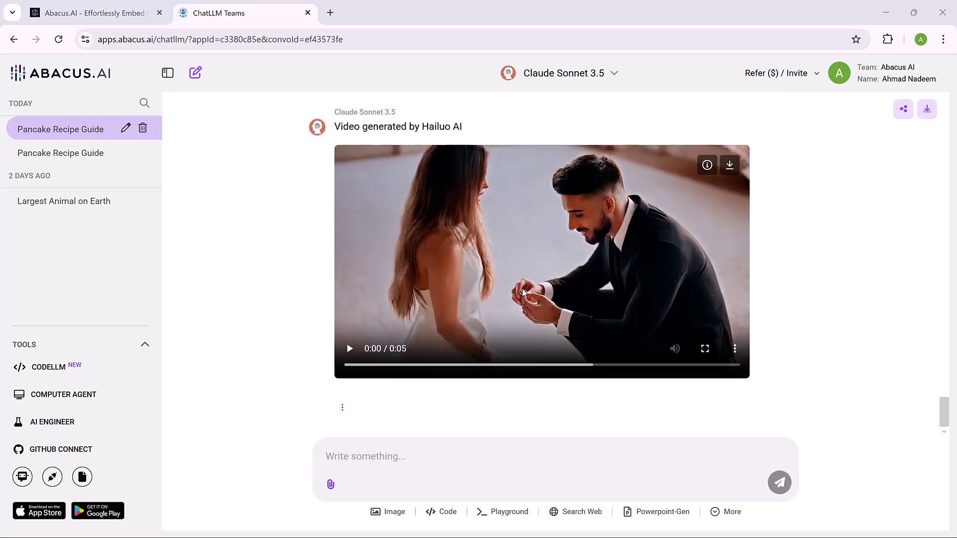
Play the proposal video, then scroll through GPT-4o's ten-benefit internet-advantages answer.
click(519, 289)
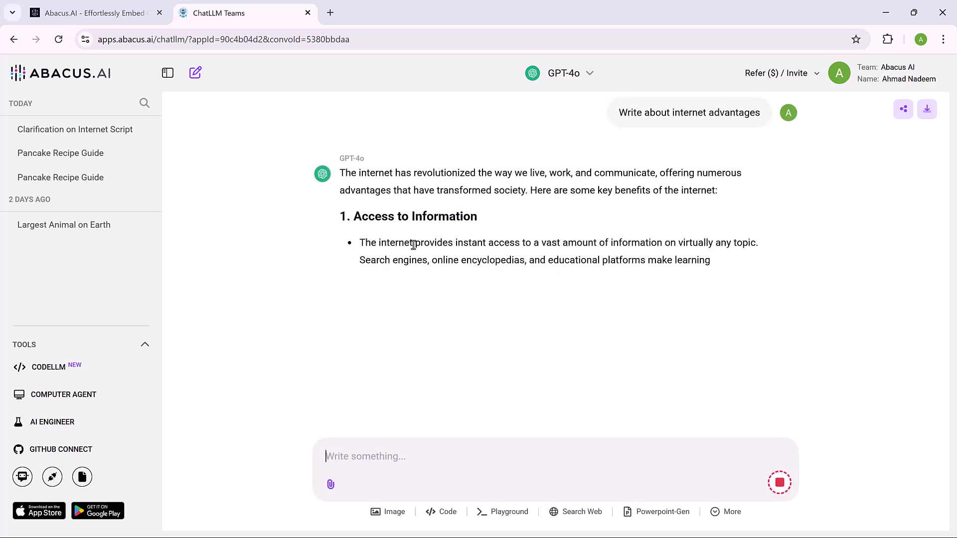
scroll(414, 244, down, 1)
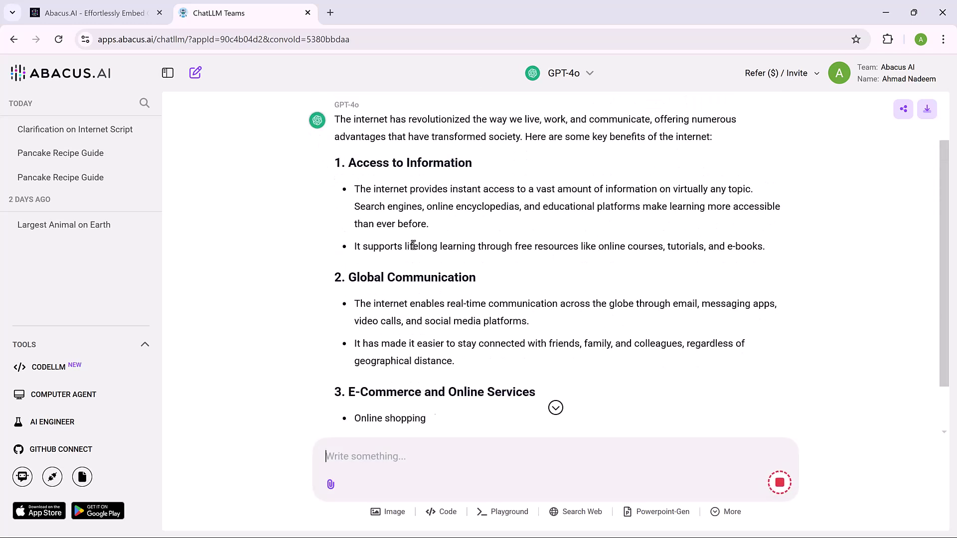
scroll(496, 175, down, 10)
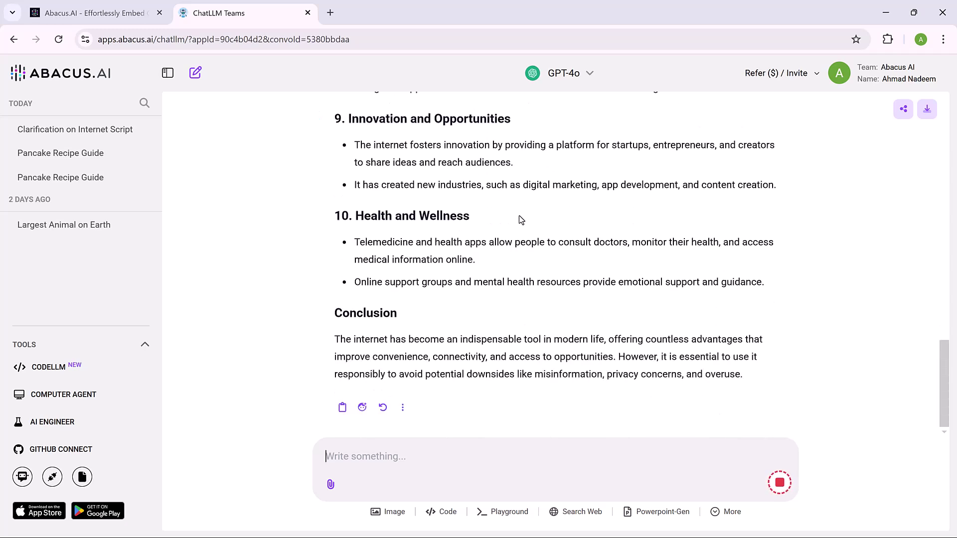
Humanize the internet-advantages answer with the AI Detector Proof tone and regenerate it.
click(383, 407)
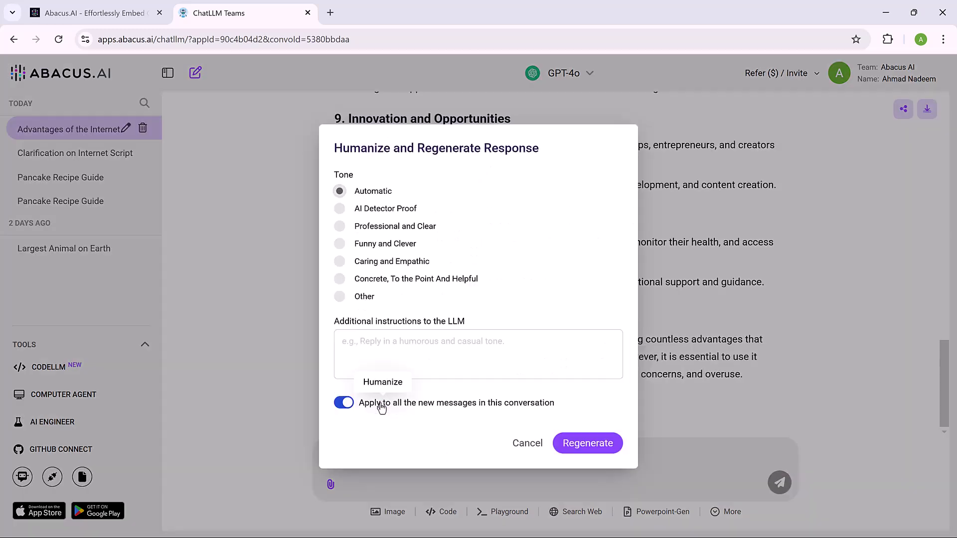
click(380, 209)
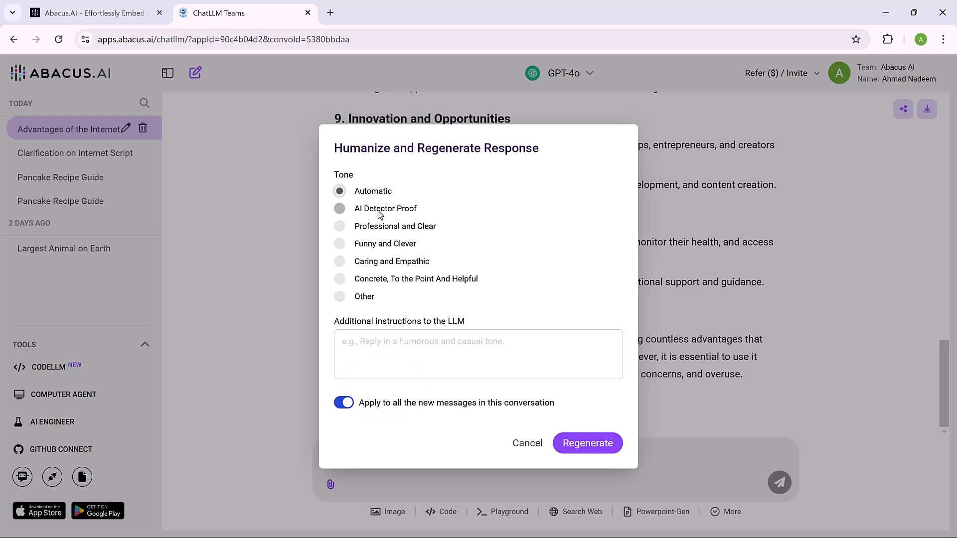
click(380, 231)
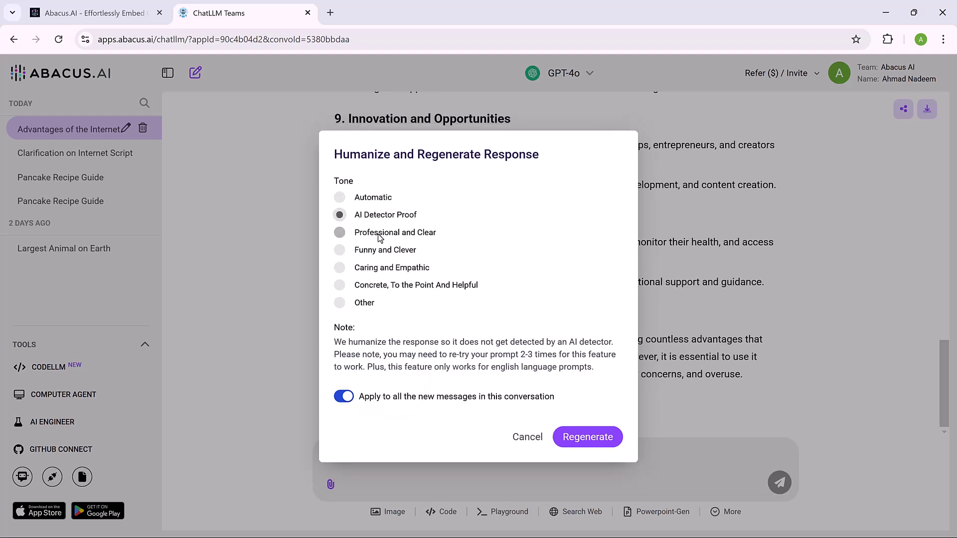
click(378, 211)
click(584, 438)
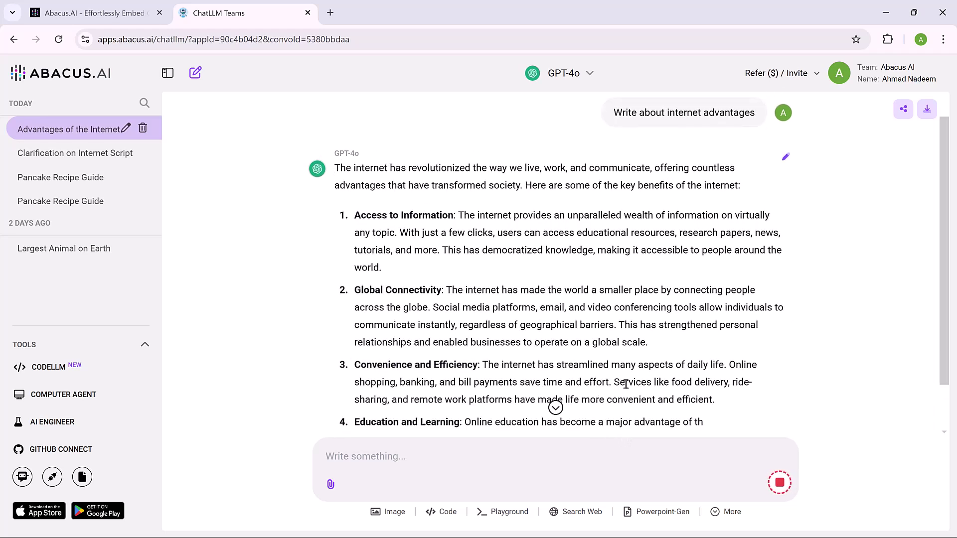
Scroll down as the rewrite completes its ten numbered internet advantages and responsible-use conclusion.
scroll(626, 384, down, 2)
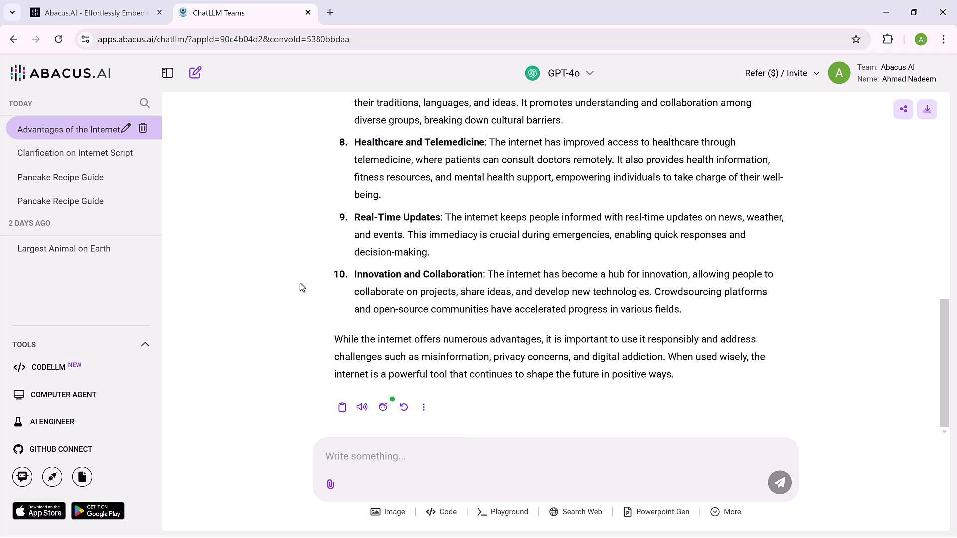
In a new chat, attach AI.pdf from the Desktop.
click(201, 74)
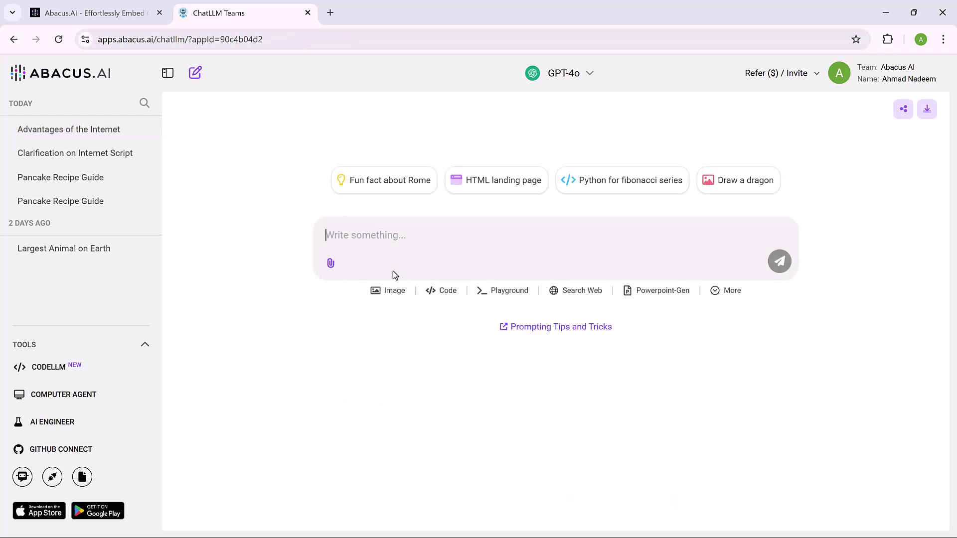
click(331, 263)
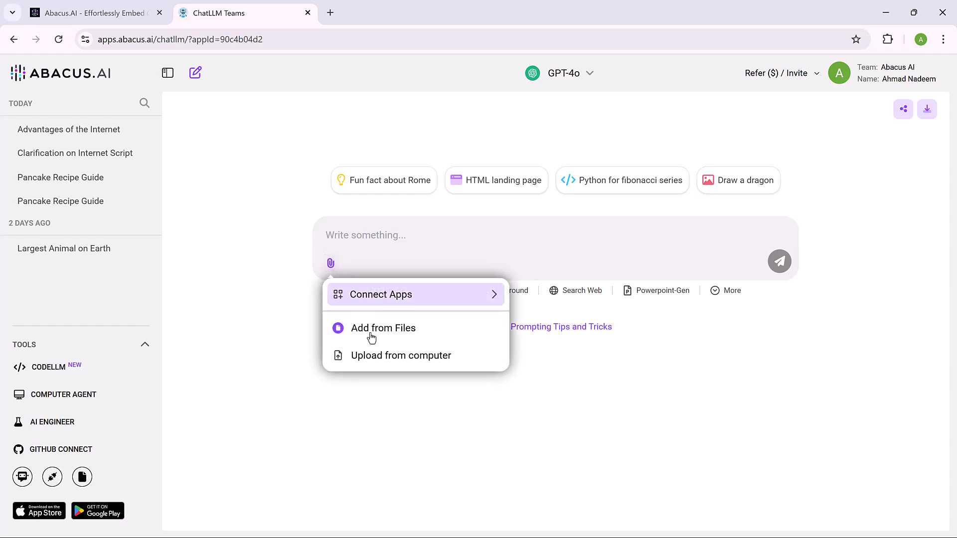
click(374, 358)
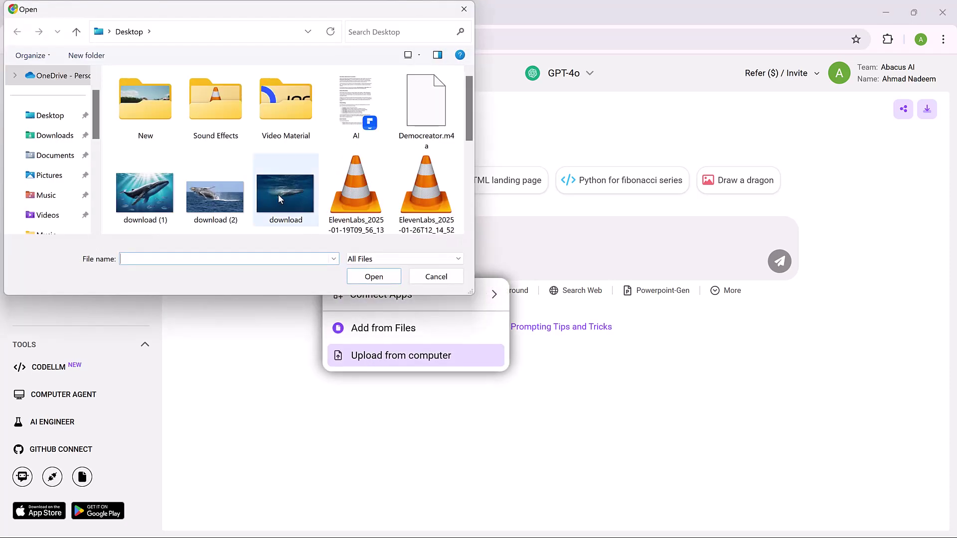
double_click(341, 131)
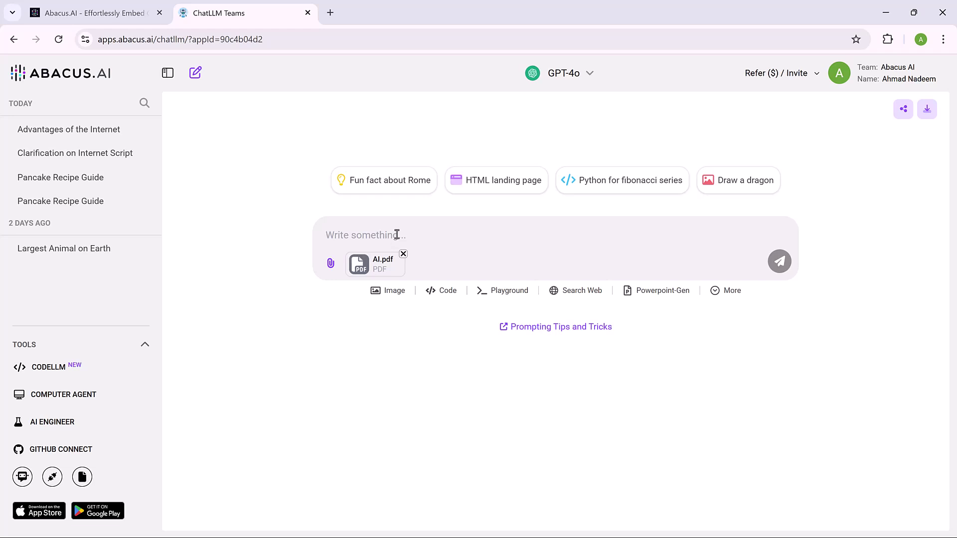
Ask GPT-4o to 'Explain the document', then start a fresh empty chat.
text(Explain the document)
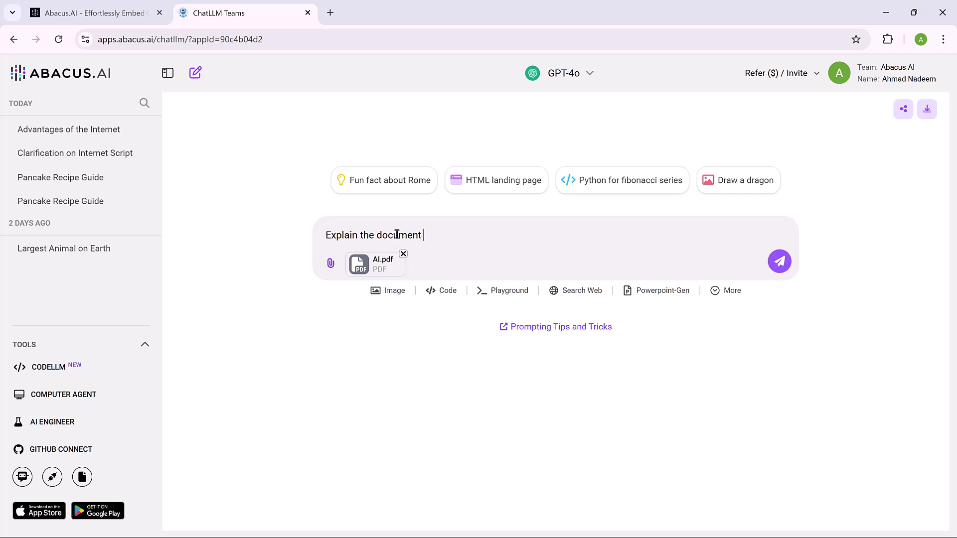
key(Return)
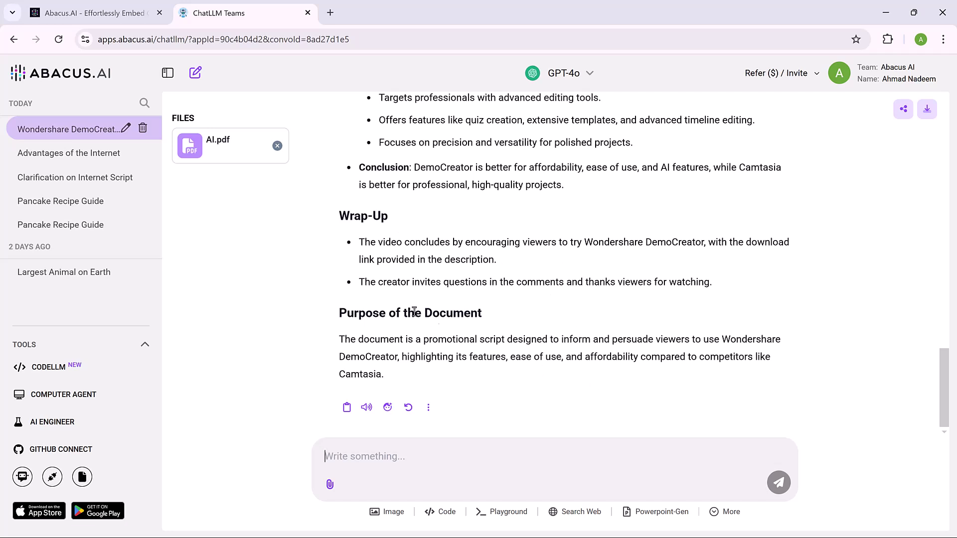
click(195, 73)
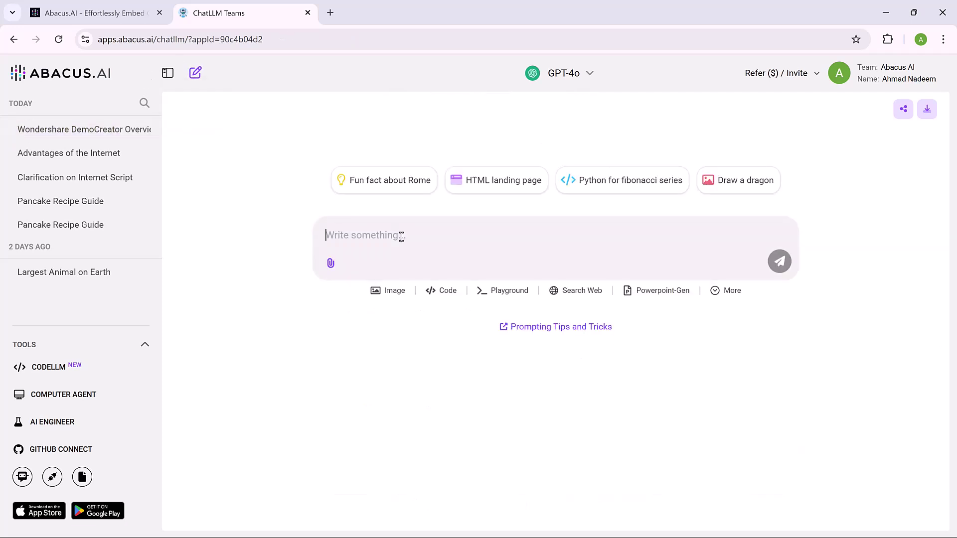